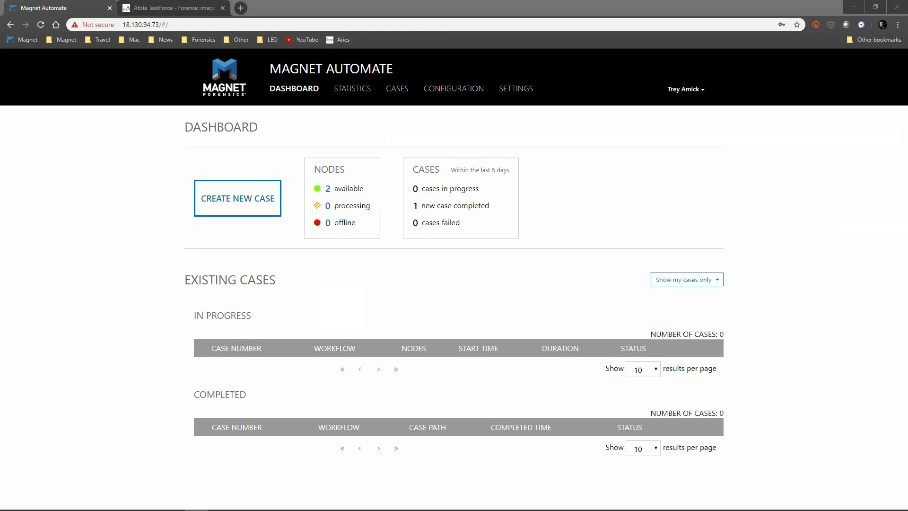
- Start a new workflow type from Configuration > Cases and Workflows
left_click(462, 205)
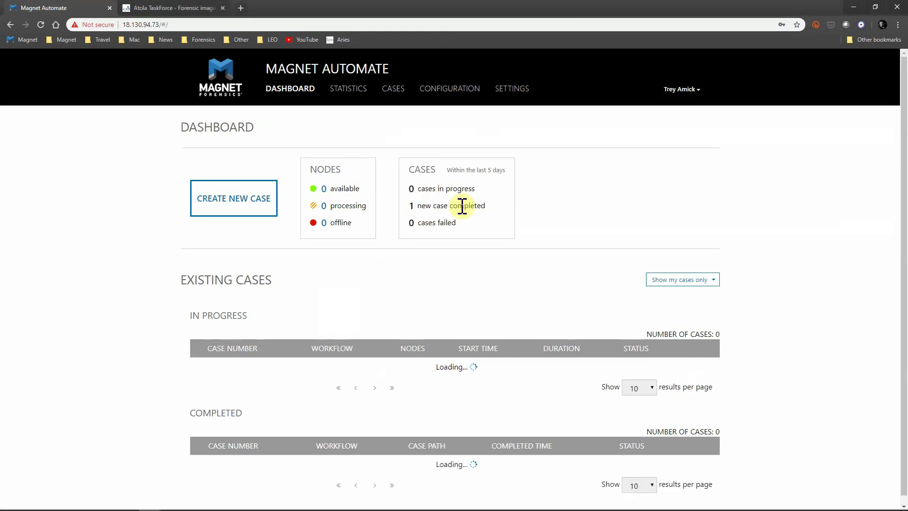
left_click(454, 91)
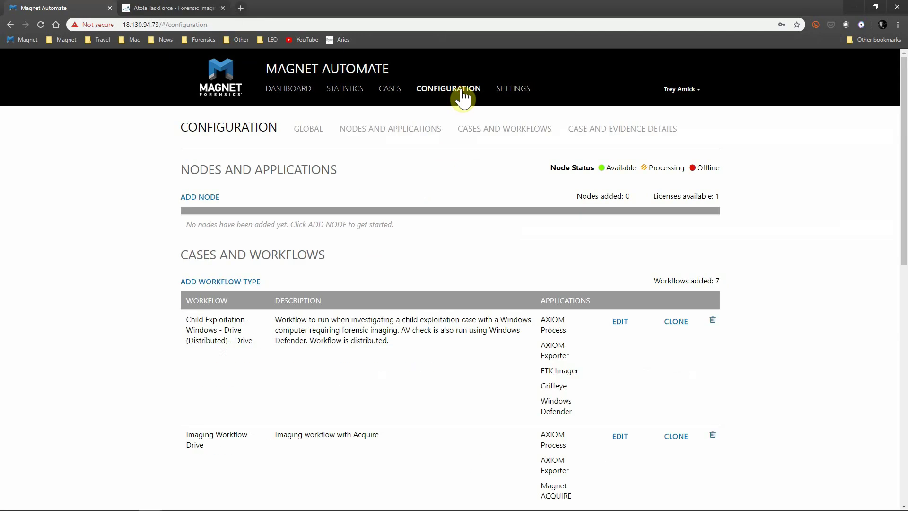
left_click(516, 137)
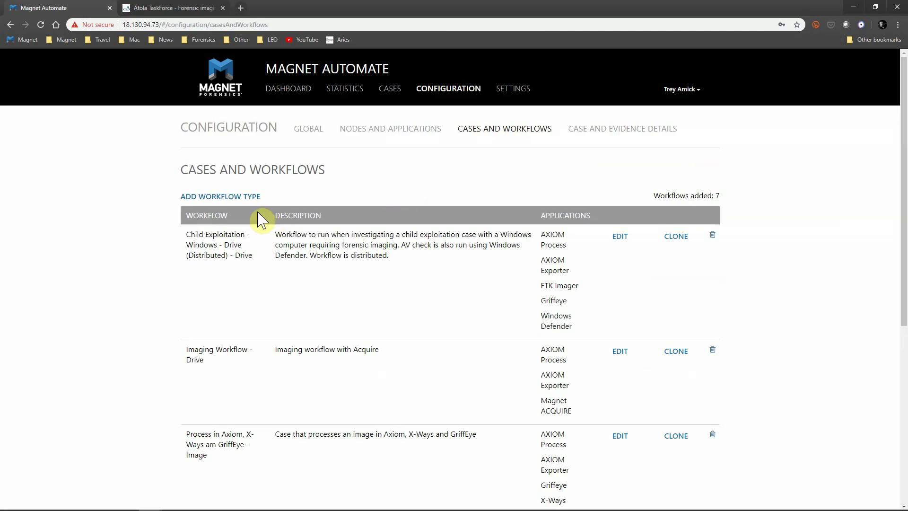
left_click(214, 198)
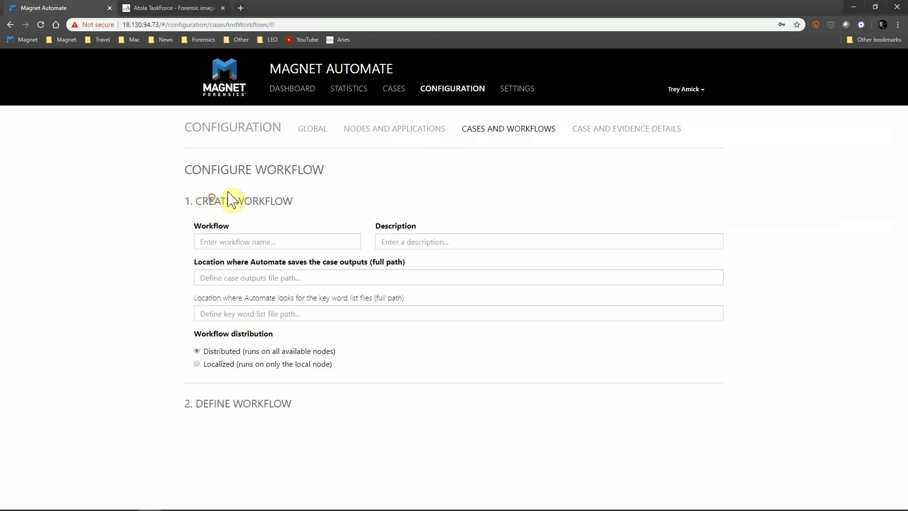
- Name it Atola Taskforce (hardware imager) with case outputs and keyword list paths on shared AUTOMATE folders
left_click(241, 236)
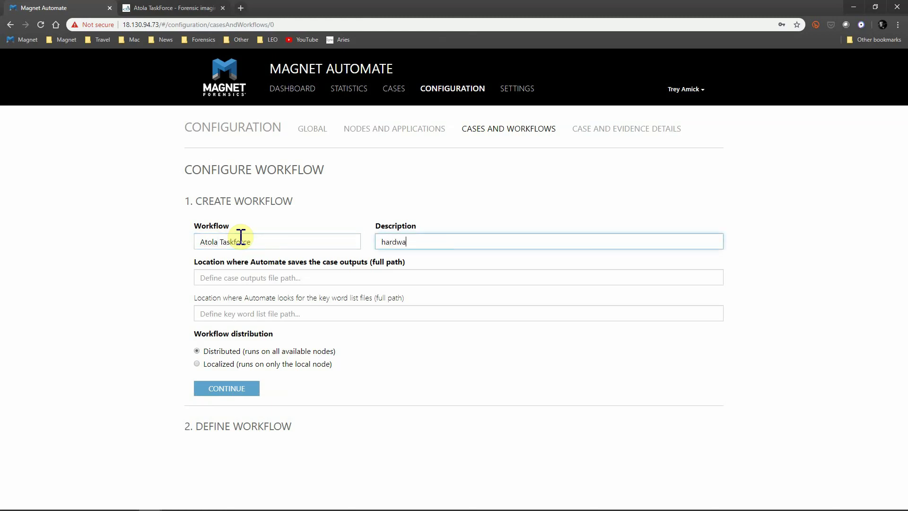
key("Tab")
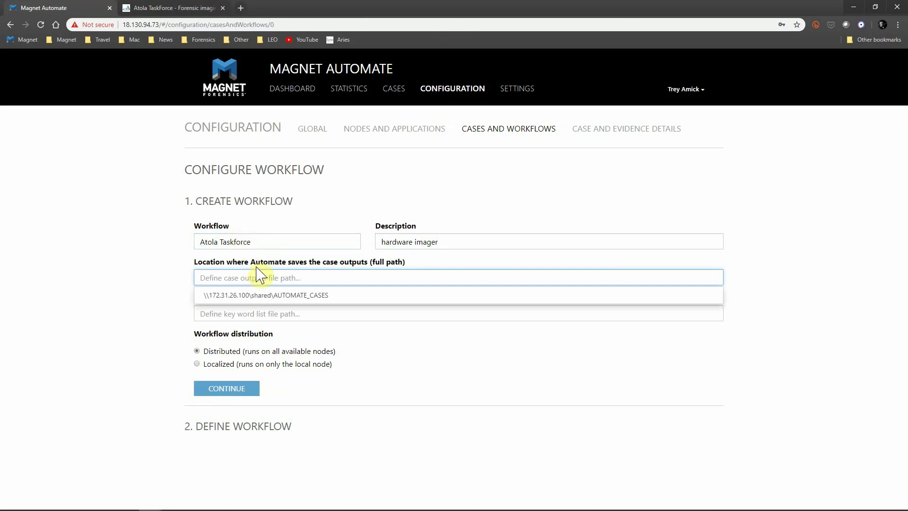
left_click(298, 303)
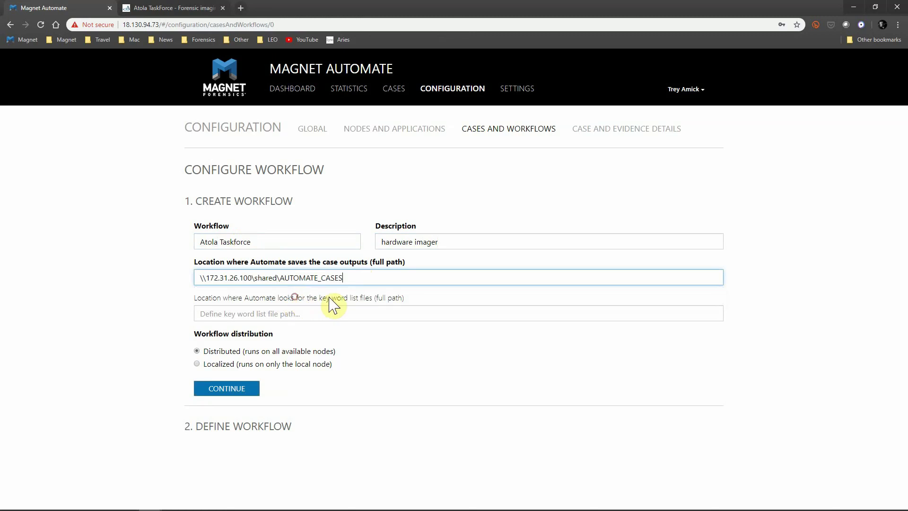
left_click(284, 312)
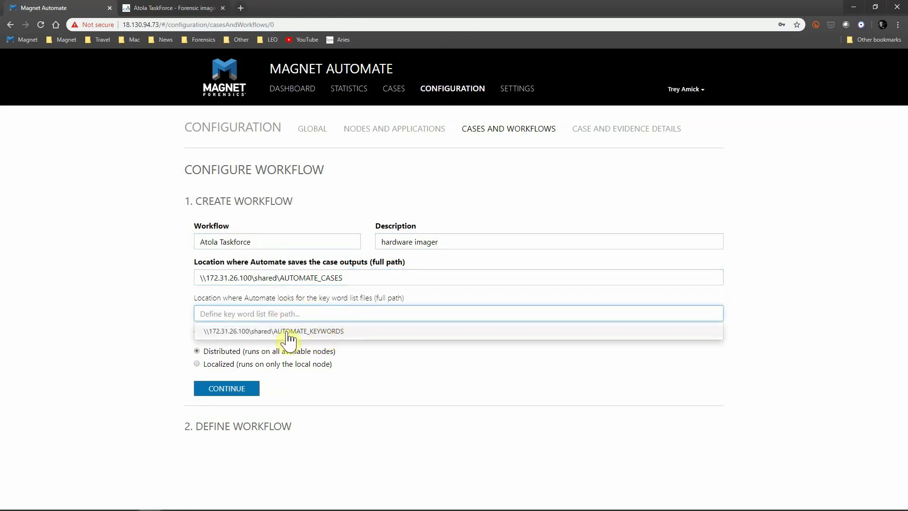
left_click(276, 332)
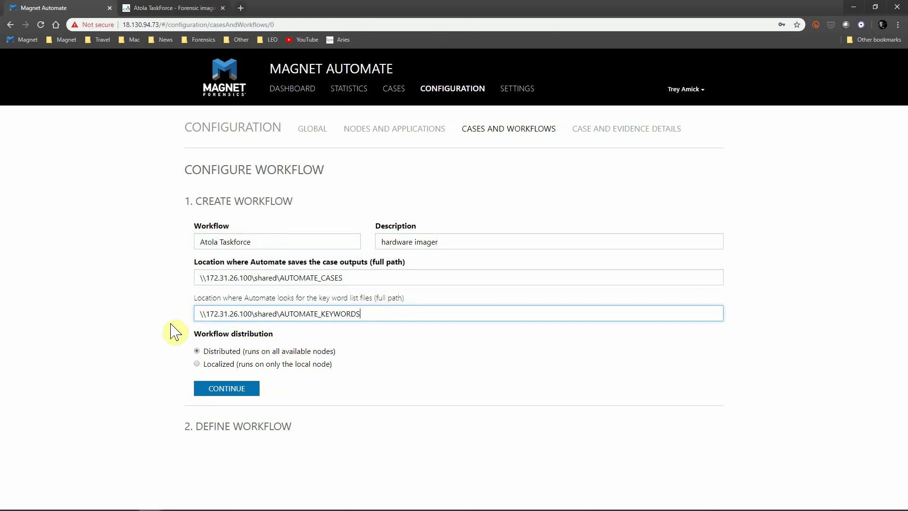
- Add a Hardware Imager step to the workflow canvas
left_click(240, 395)
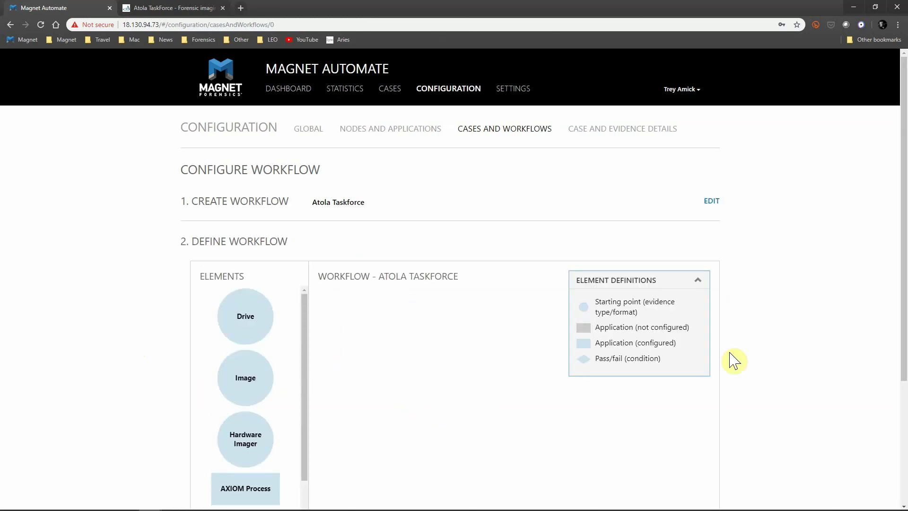
scroll(904, 276, "down", 1)
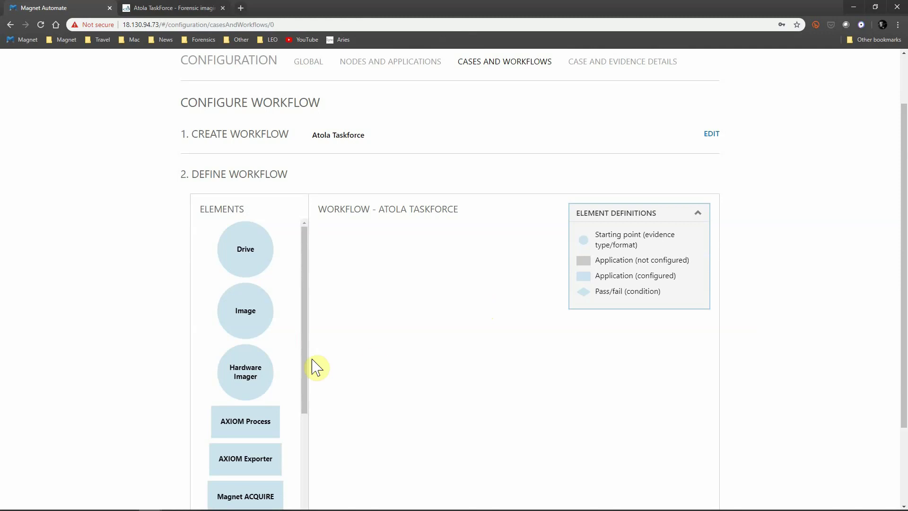
scroll(314, 371, "down", 1)
left_click_drag(278, 371, 503, 284)
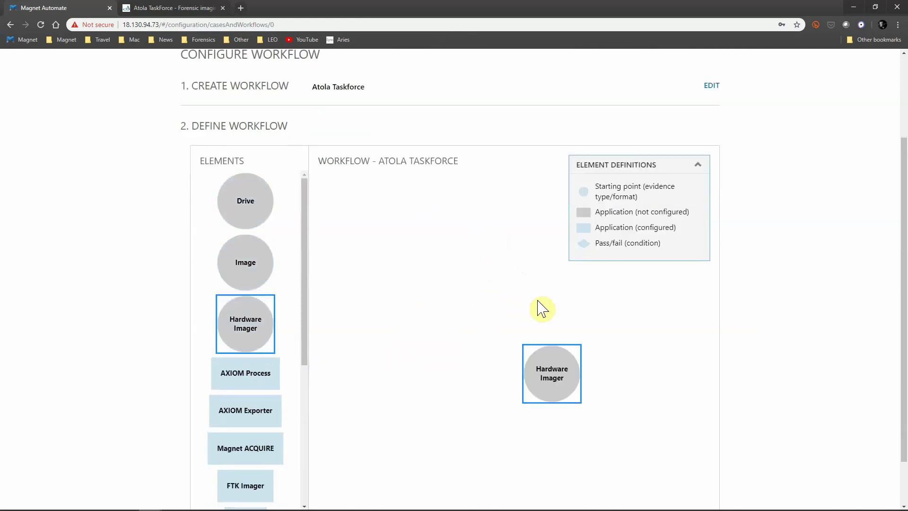
left_click(553, 371)
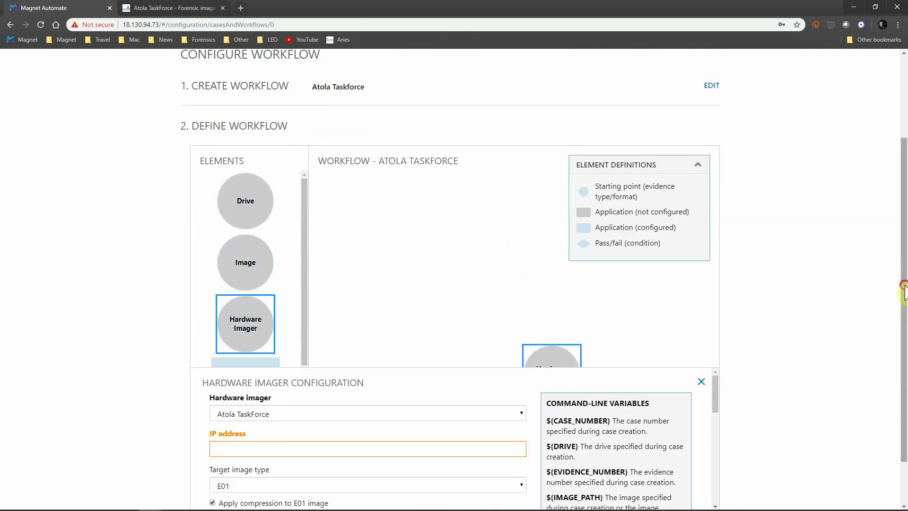
- Set the Hardware Imager destination folder to {prev_output_path} and IP address to 172.31.26.100
scroll(904, 363, "down", 1)
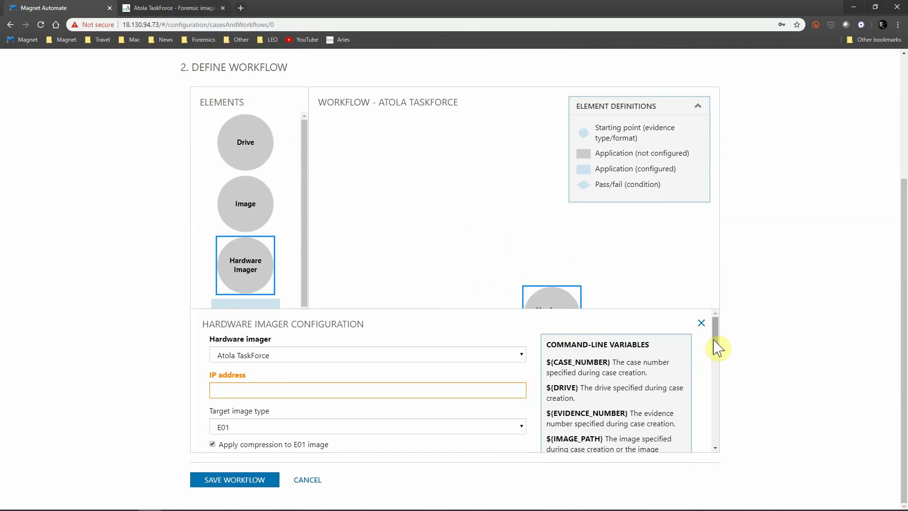
scroll(715, 348, "down", 2)
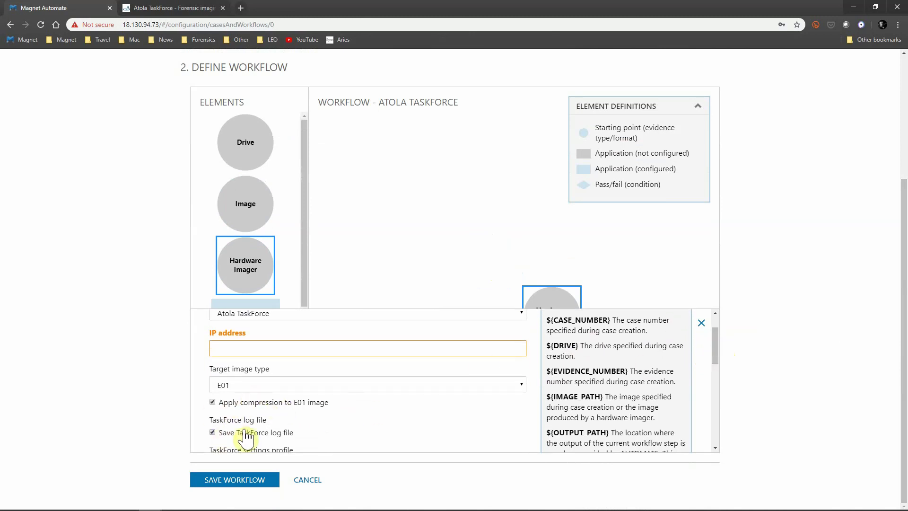
scroll(715, 355, "down", 1)
left_click_drag(715, 356, 721, 385)
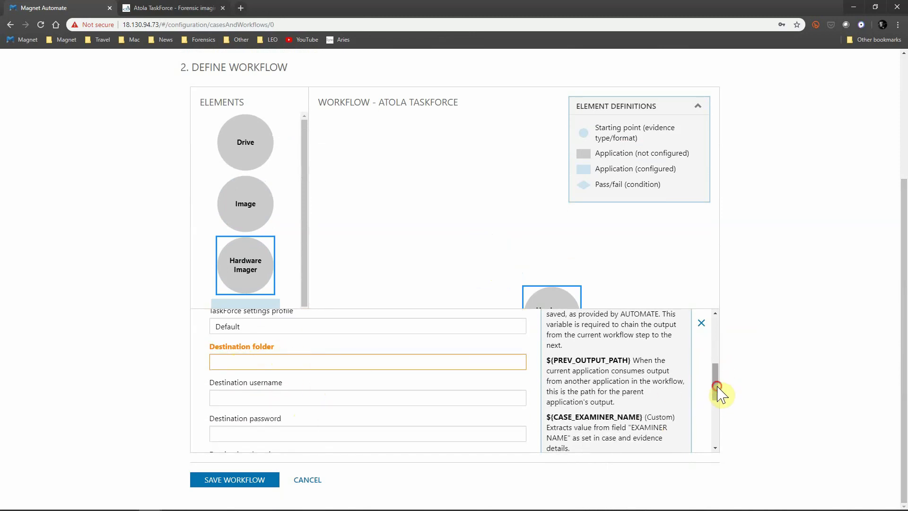
mouse_move(718, 387)
left_mouse_down()
mouse_move(720, 416)
mouse_move(719, 386)
left_mouse_up()
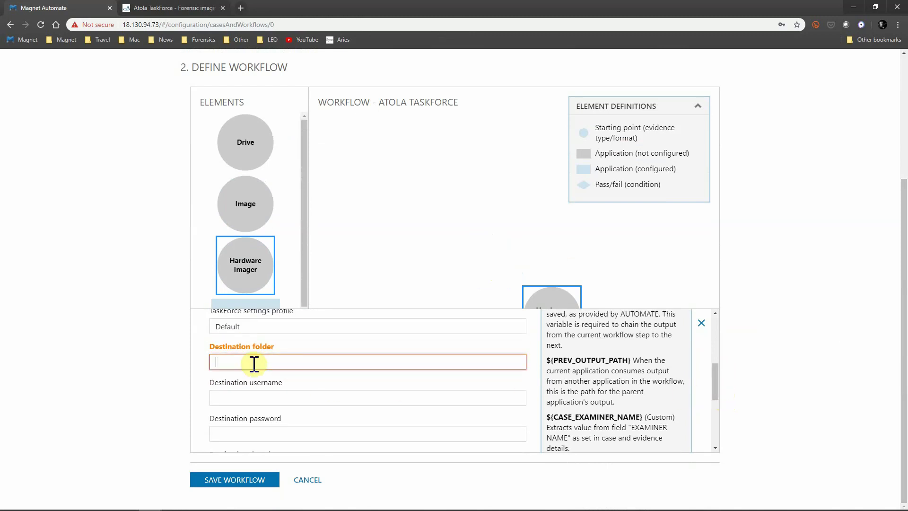
type("{")
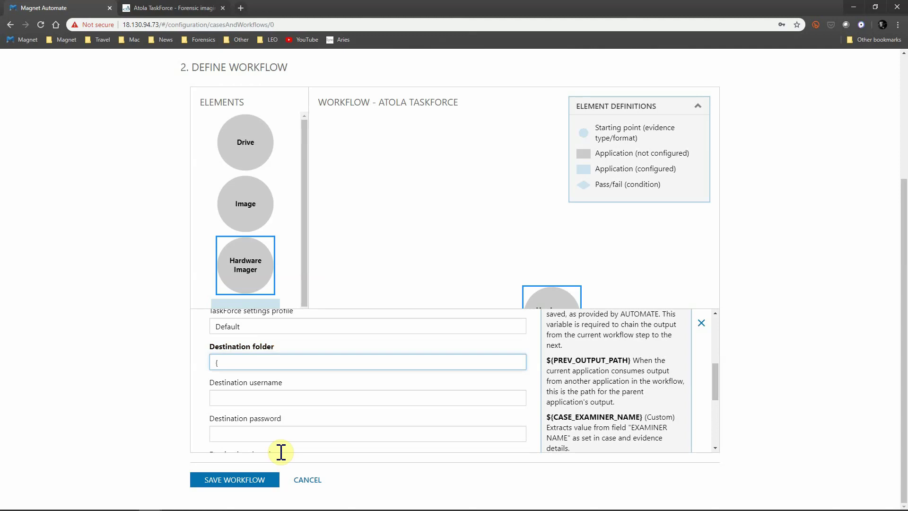
type("prev_output_pa")
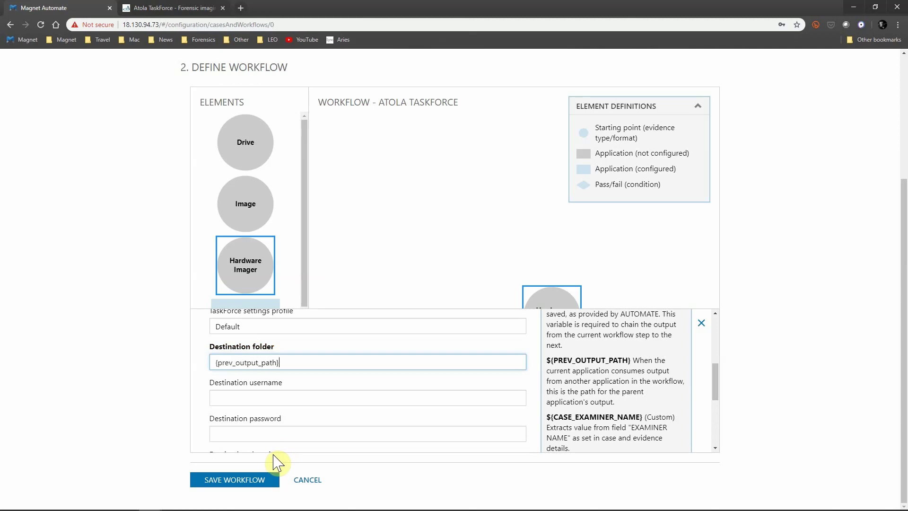
type("th}")
scroll(340, 450, "up", 6)
left_click(304, 394)
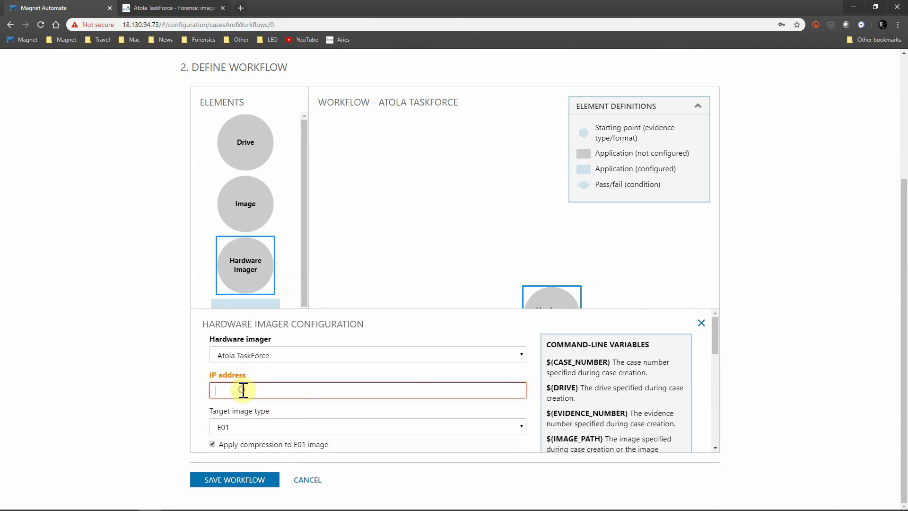
type("172.31.26.100")
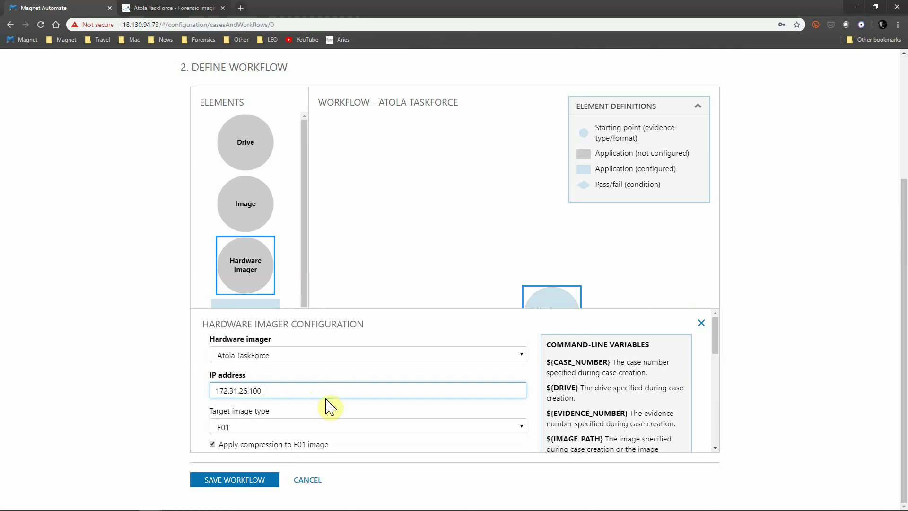
scroll(330, 406, "down", 5)
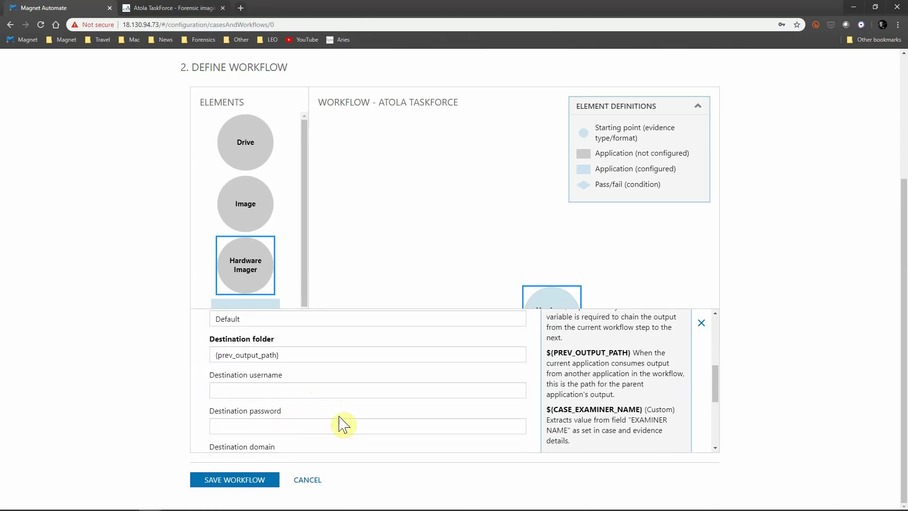
scroll(294, 424, "down", 1)
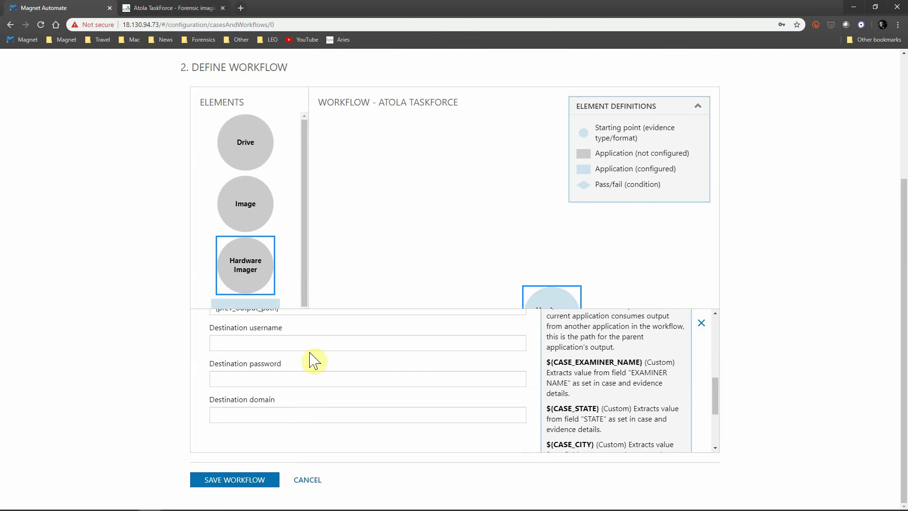
- Add an AXIOM Process step linked after the Hardware Imager
left_click(701, 323)
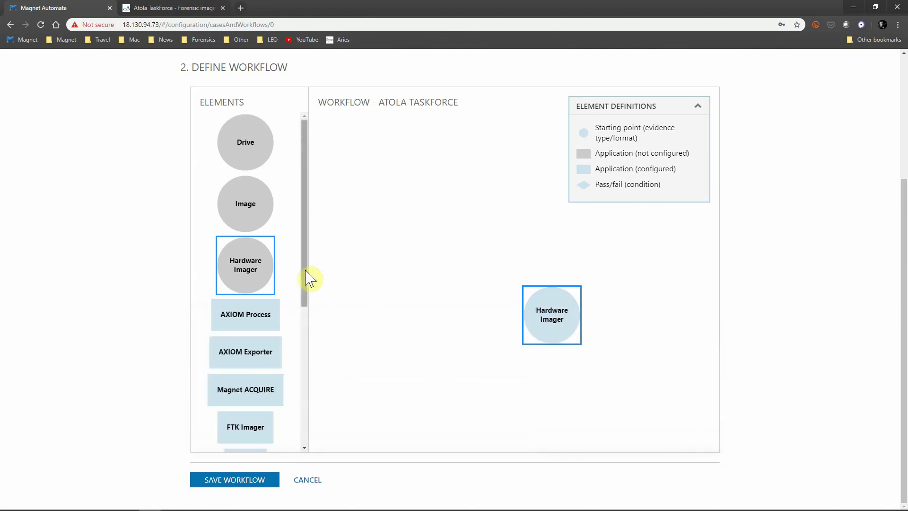
left_click_drag(305, 270, 305, 290)
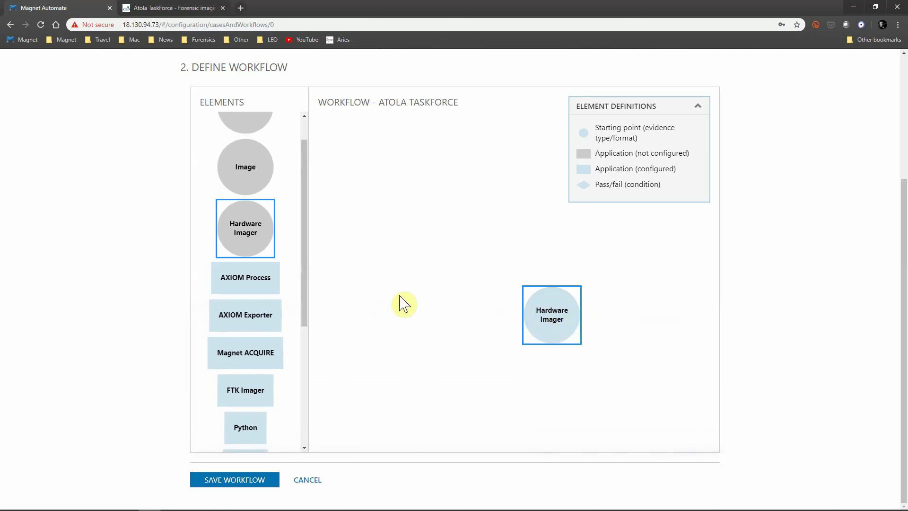
left_click_drag(226, 282, 634, 376)
left_click_drag(646, 301, 548, 345)
left_click(558, 398)
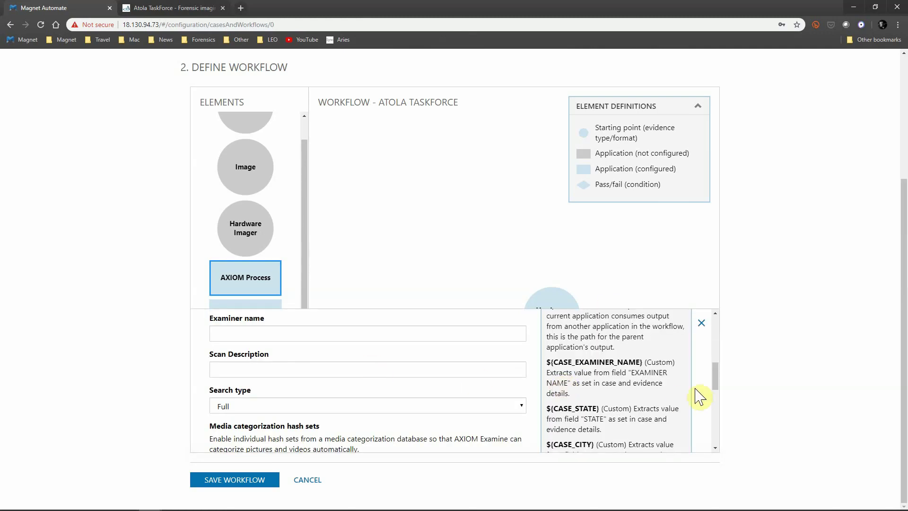
- Set the AXIOM Process source type to Image, keeping Windows computer as the image type
left_click_drag(716, 381, 724, 333)
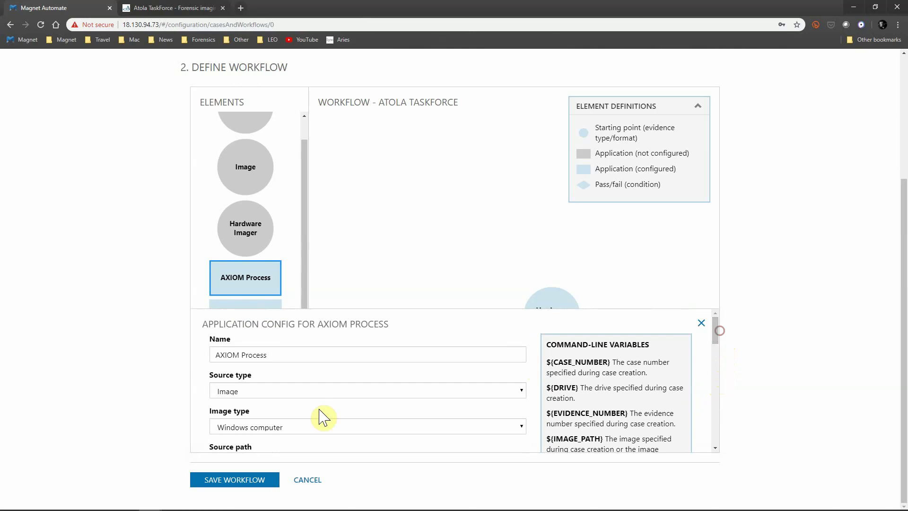
left_click(248, 393)
left_click(243, 422)
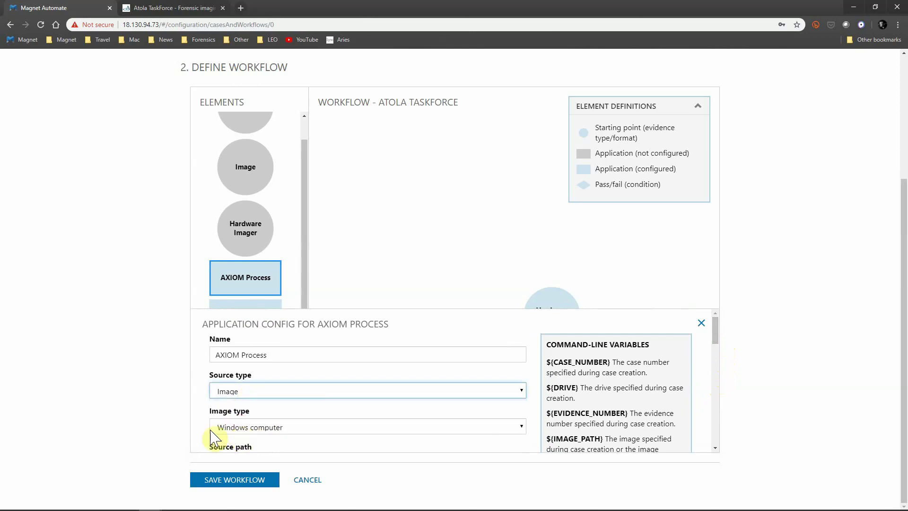
left_click(235, 428)
left_click(235, 428)
scroll(196, 425, "down", 2)
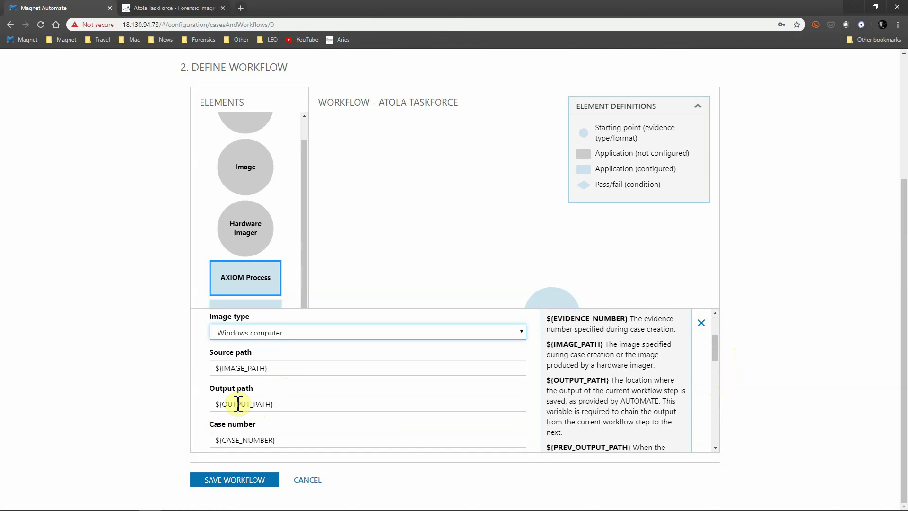
scroll(237, 402, "down", 1)
scroll(345, 402, "down", 1)
left_click(252, 380)
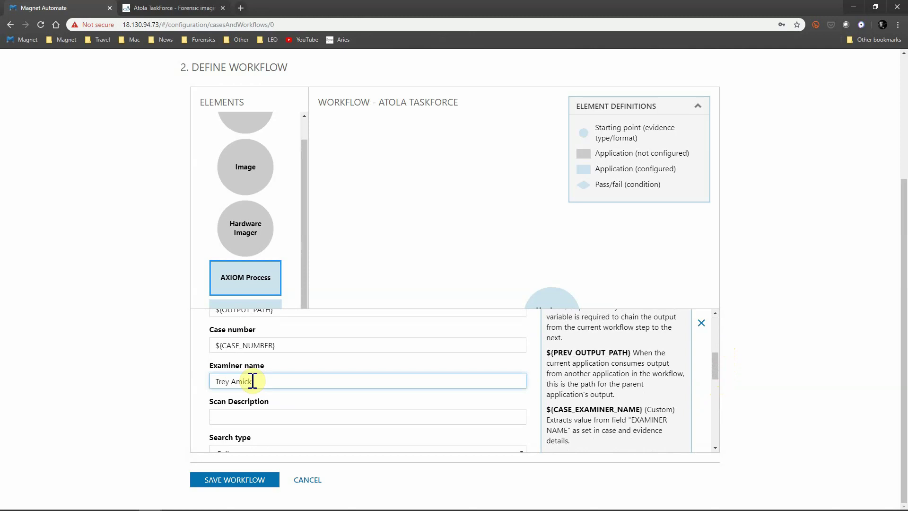
- Set the artifact categories and 2 retries, then return to the workflow diagram
scroll(247, 378, "down", 2)
scroll(273, 365, "down", 2)
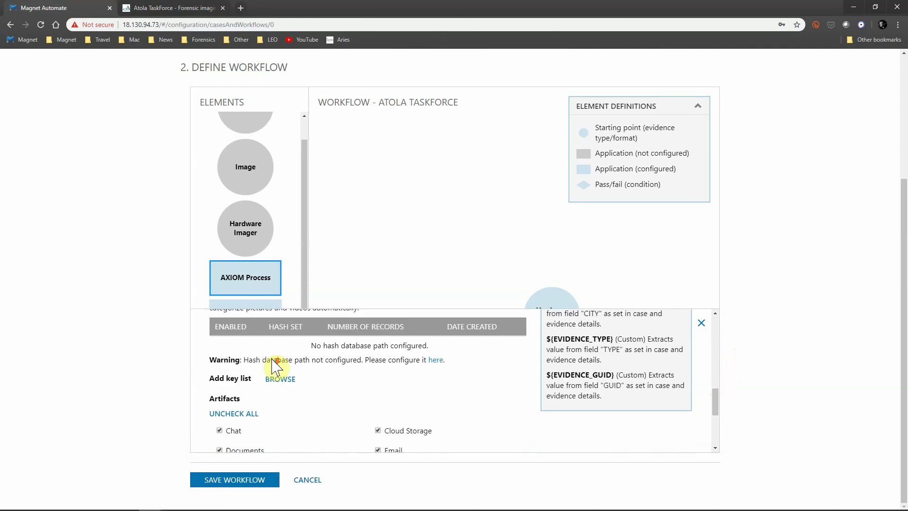
scroll(275, 360, "down", 2)
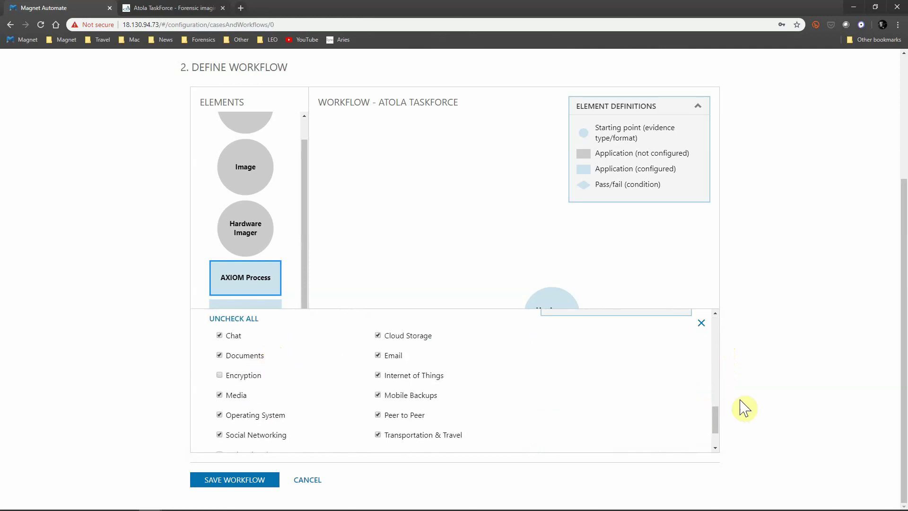
scroll(719, 420, "up", 1)
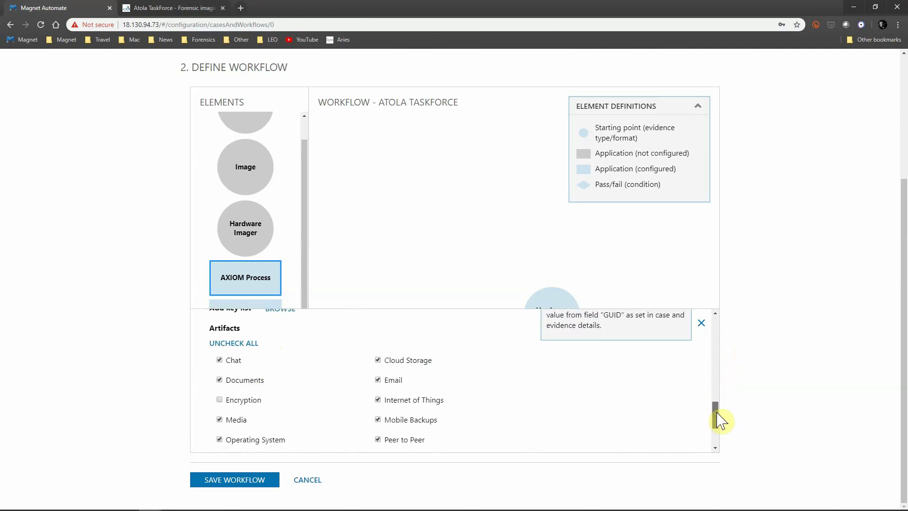
left_click_drag(719, 421, 719, 428)
scroll(397, 371, "down", 1)
left_click_drag(229, 436, 209, 447)
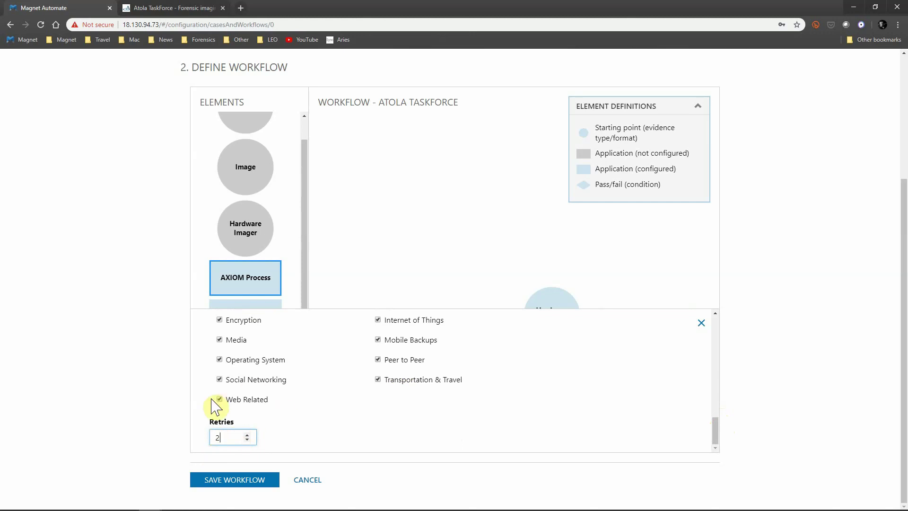
left_click(702, 324)
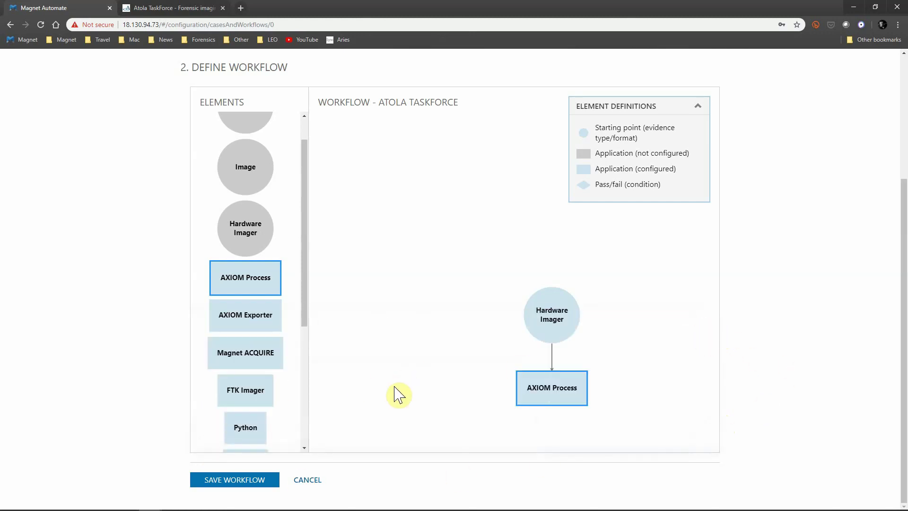
- Add an AXIOM Exporter step connected beneath AXIOM Process
left_click_drag(249, 325, 568, 448)
left_click_drag(652, 385, 553, 397)
left_click(544, 432)
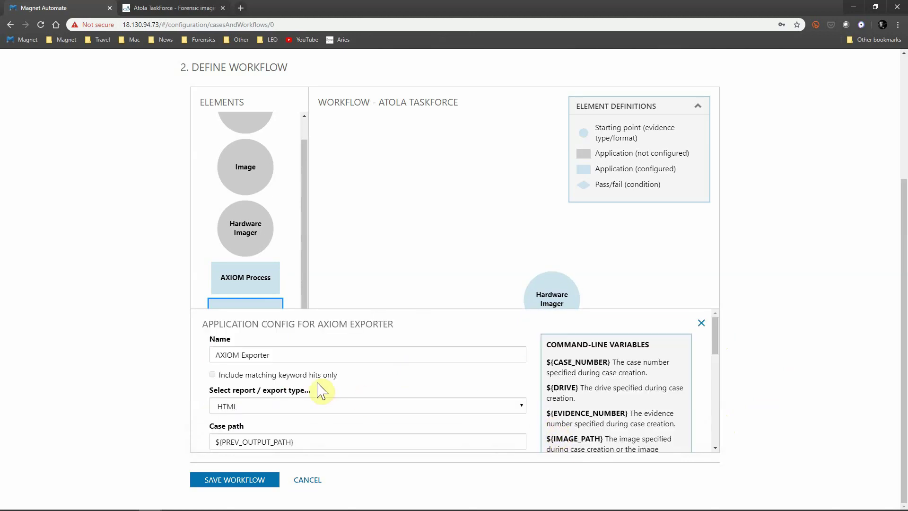
- Keep HTML export with no date range and set the exporter's retries to 2
left_click(264, 407)
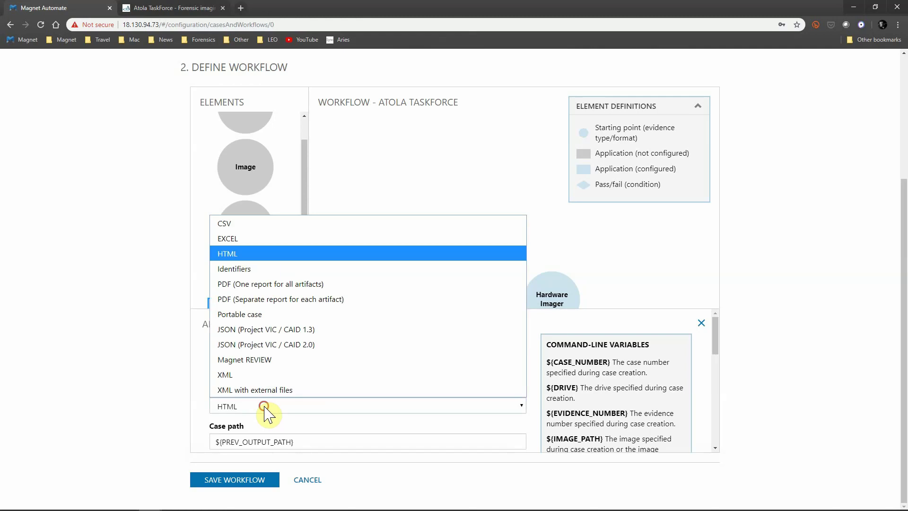
left_click(225, 254)
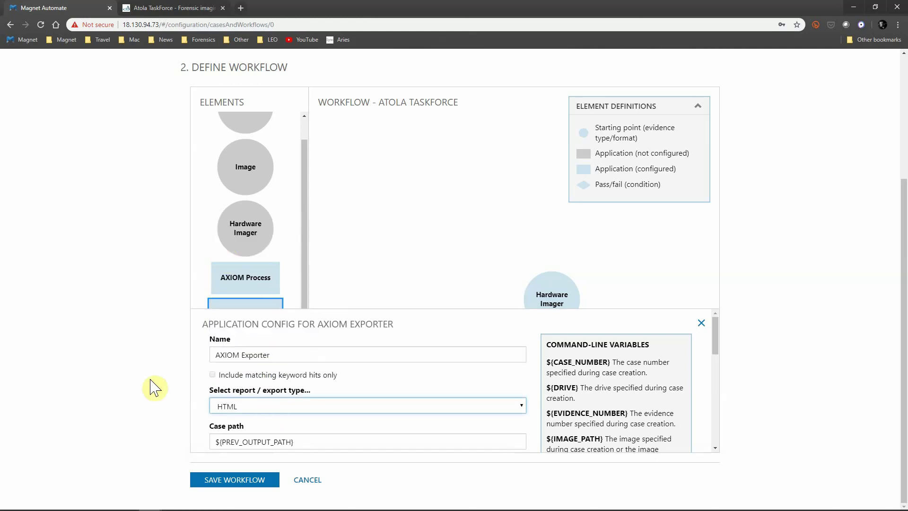
scroll(232, 440, "down", 2)
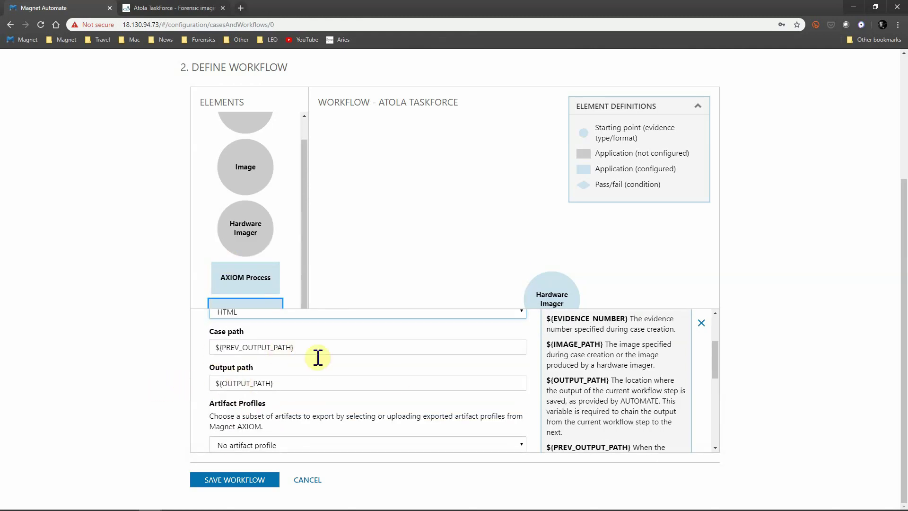
scroll(348, 387, "down", 2)
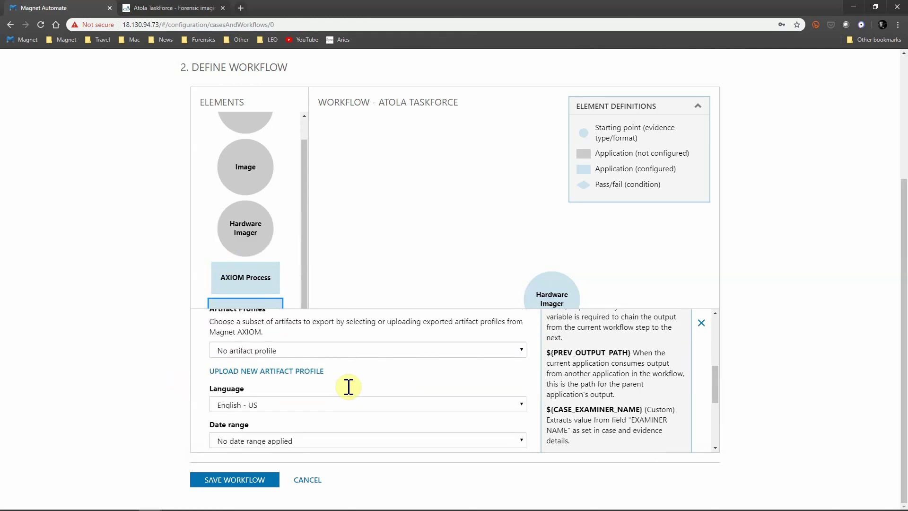
scroll(270, 418, "down", 1)
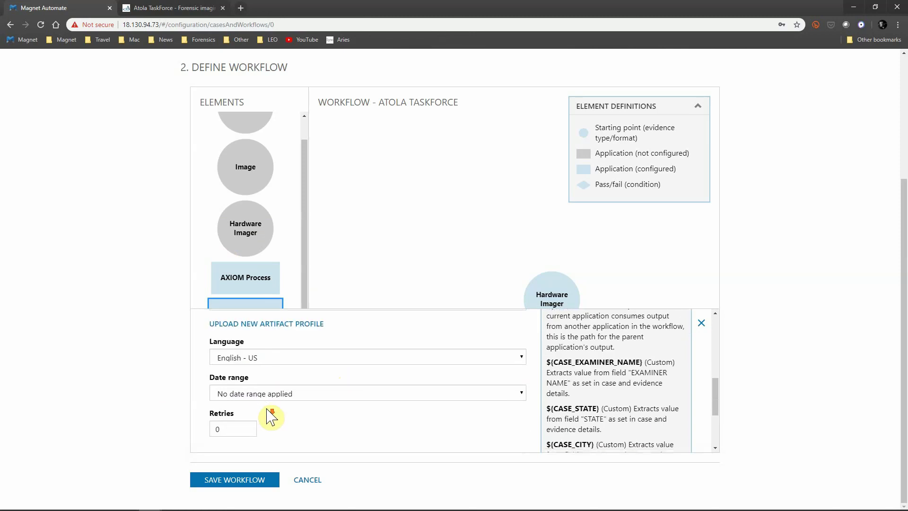
left_click(261, 395)
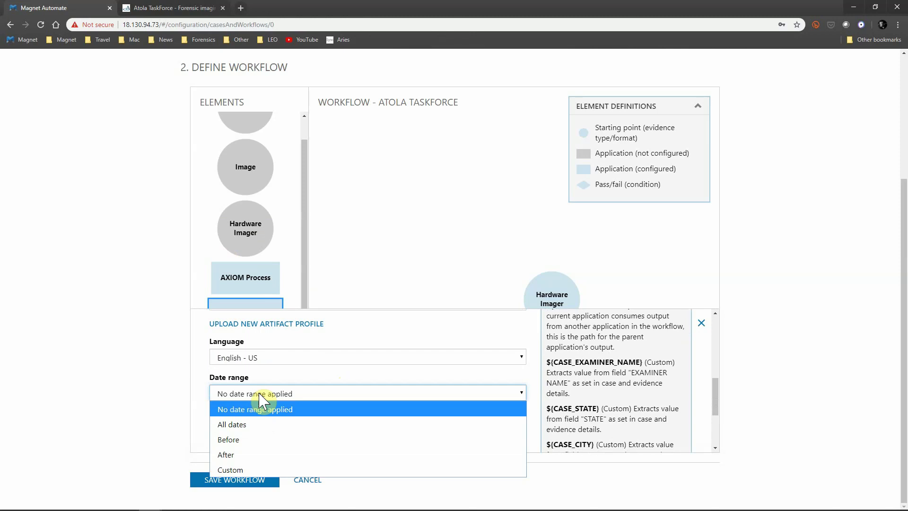
left_click(202, 397)
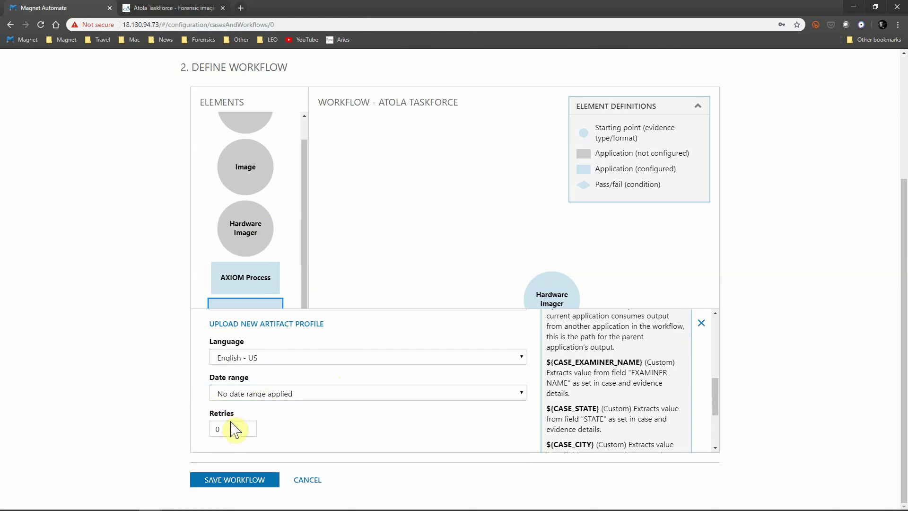
left_click_drag(230, 427, 191, 429)
left_click(701, 323)
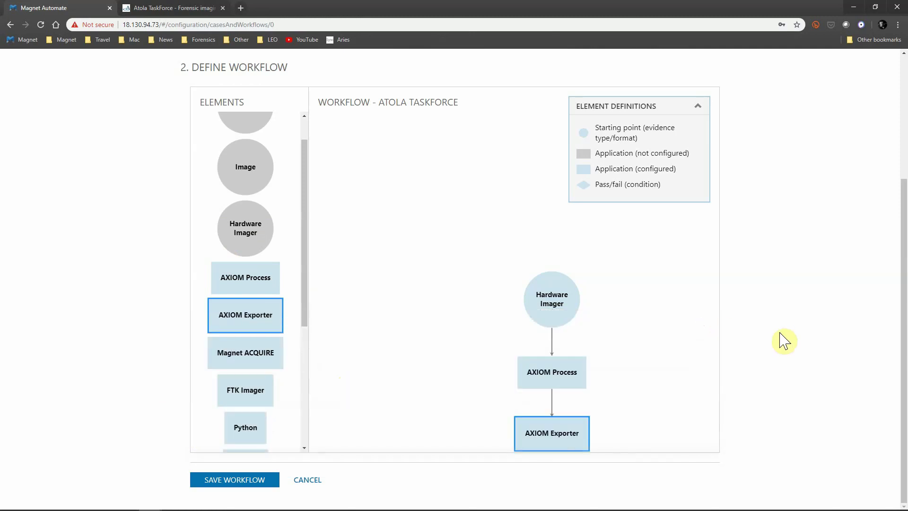
- Pick OWL_KEYWORDS.txt from the AUTOMATE_KEYWORDS folder as the AXIOM Process key list
left_click(572, 378)
scroll(456, 383, "down", 3)
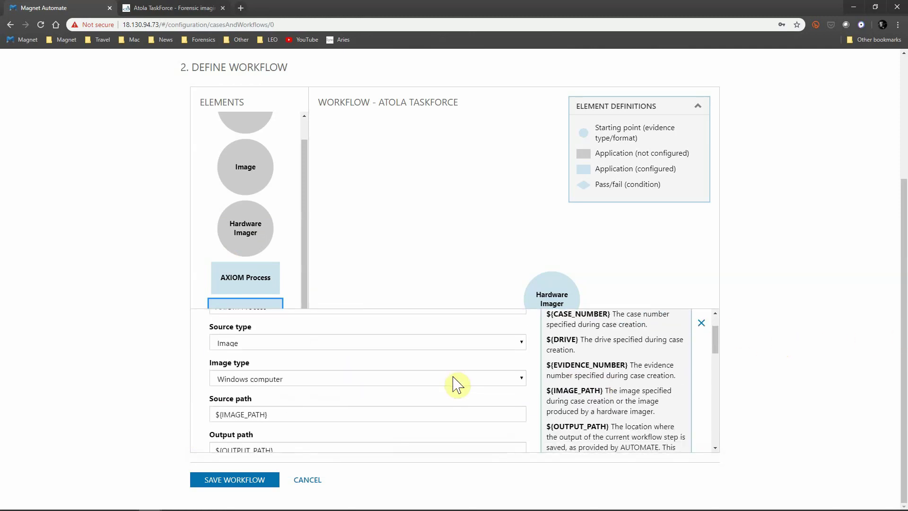
scroll(457, 383, "down", 4)
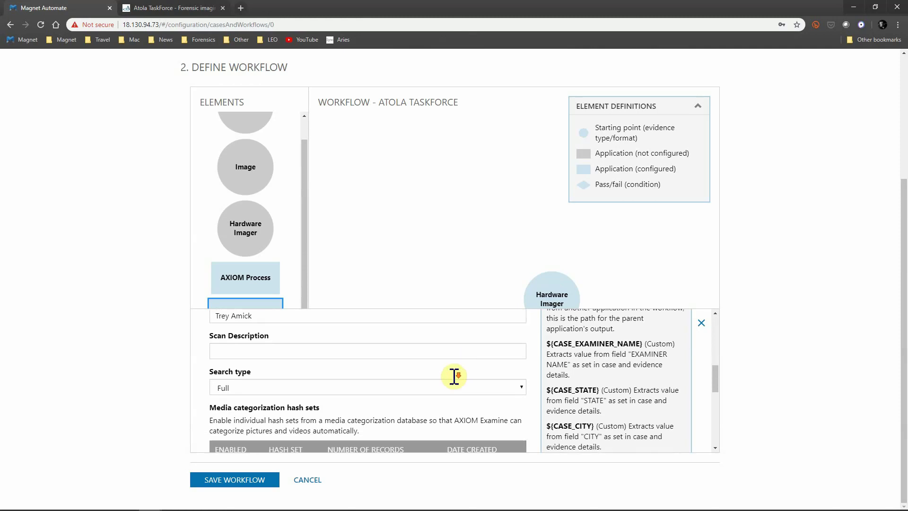
scroll(454, 377, "down", 1)
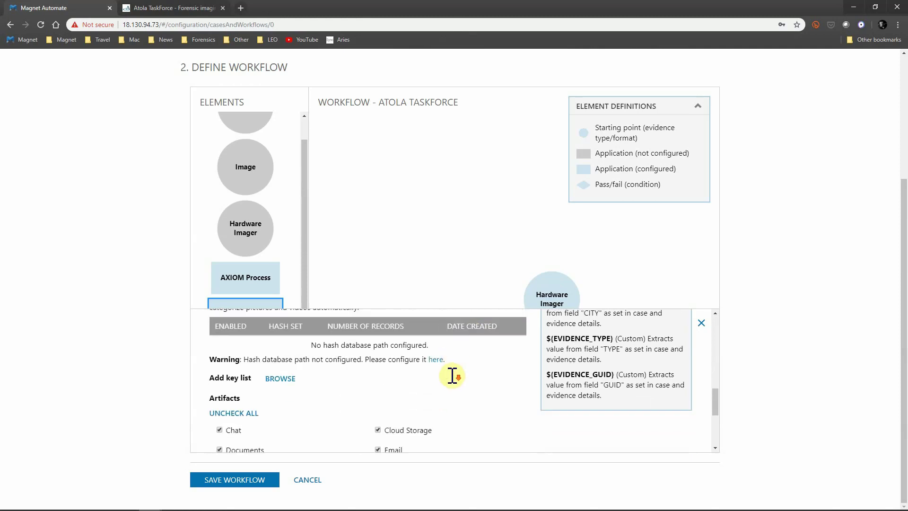
left_click(279, 378)
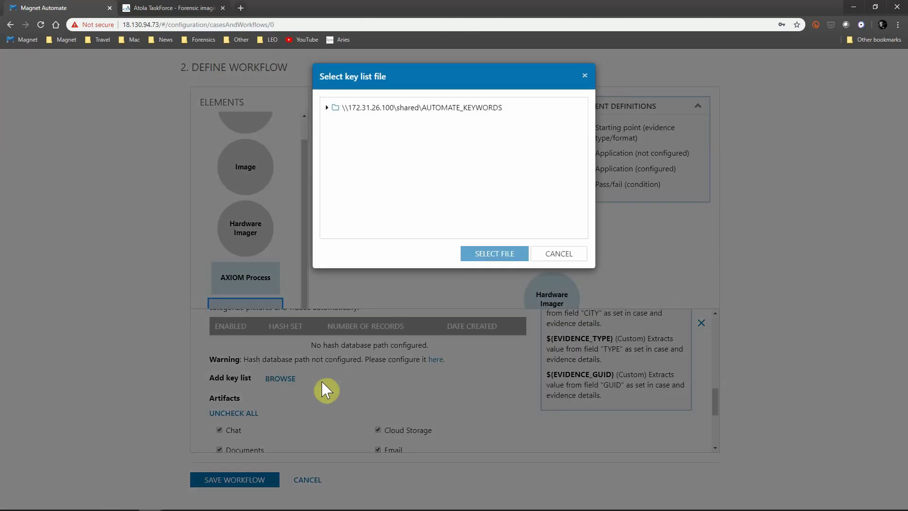
left_click(326, 108)
left_click(388, 120)
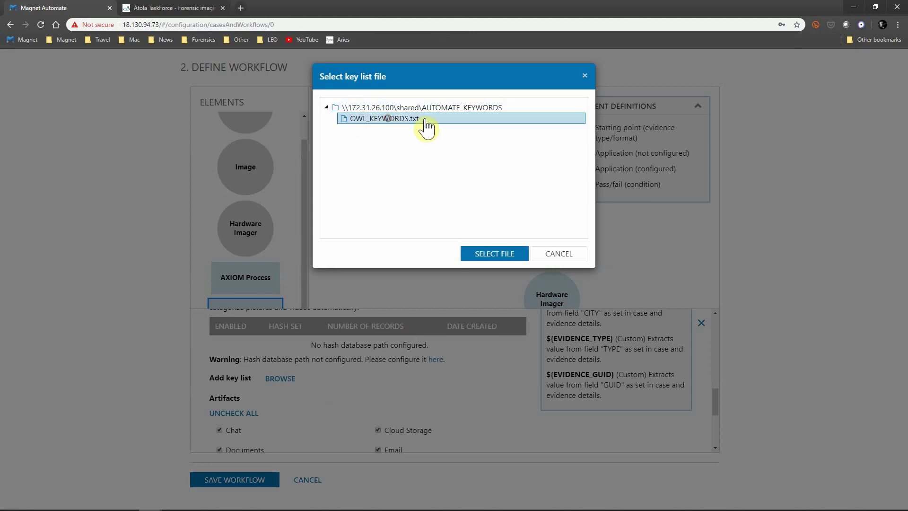
left_click(497, 254)
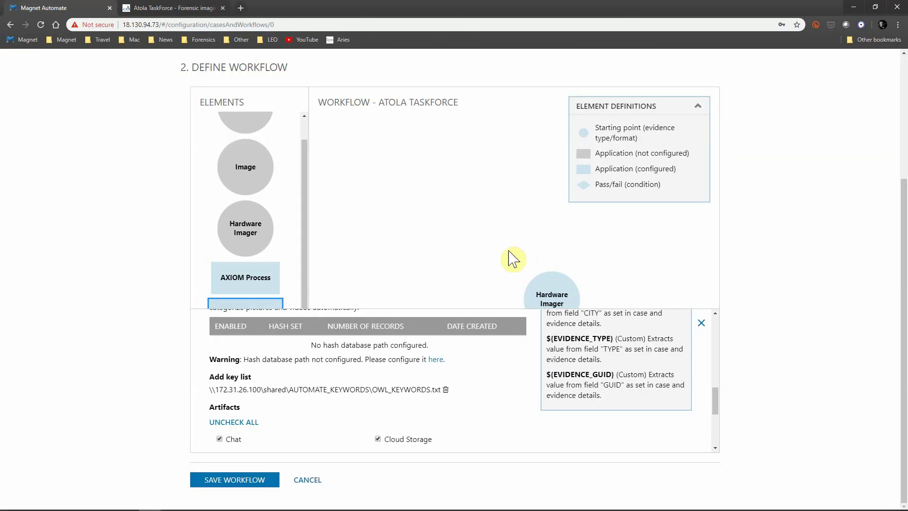
left_click(700, 320)
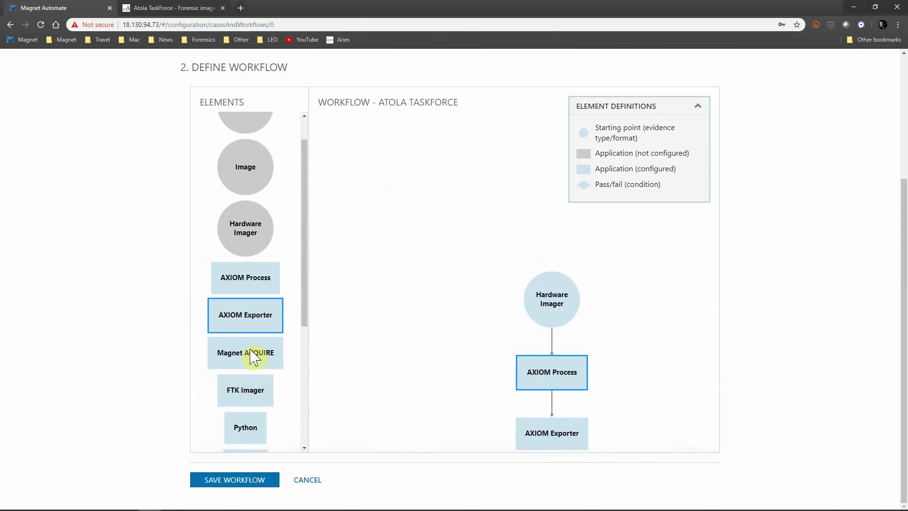
- Add a second AXIOM Exporter under AXIOM Process, after reviewing the first exporter's settings
mouse_move(243, 318)
left_mouse_down()
mouse_move(652, 417)
mouse_move(591, 409)
left_mouse_up()
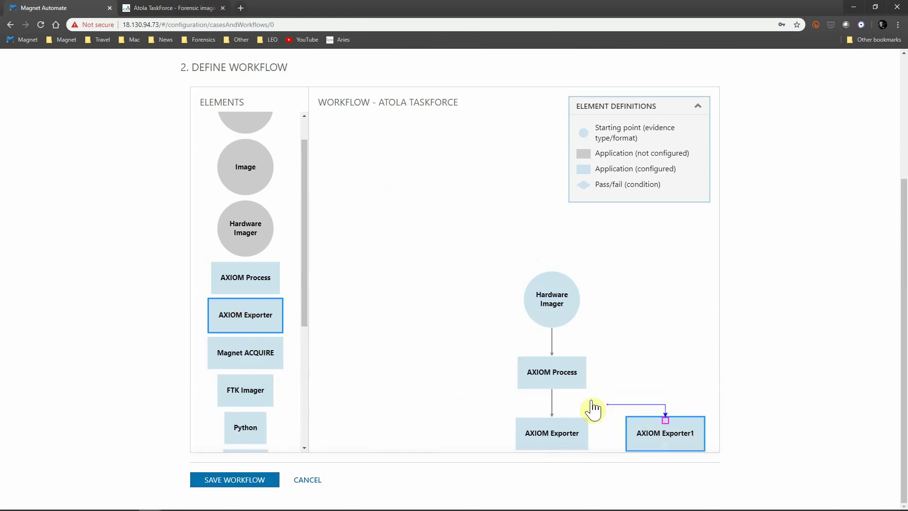
left_click(549, 437)
scroll(488, 388, "up", 5)
scroll(487, 389, "up", 2)
left_click(702, 323)
- Configure AXIOM Exporter1 for keyword hits only, one PDF report for all artifacts, 2 retries
left_click(652, 430)
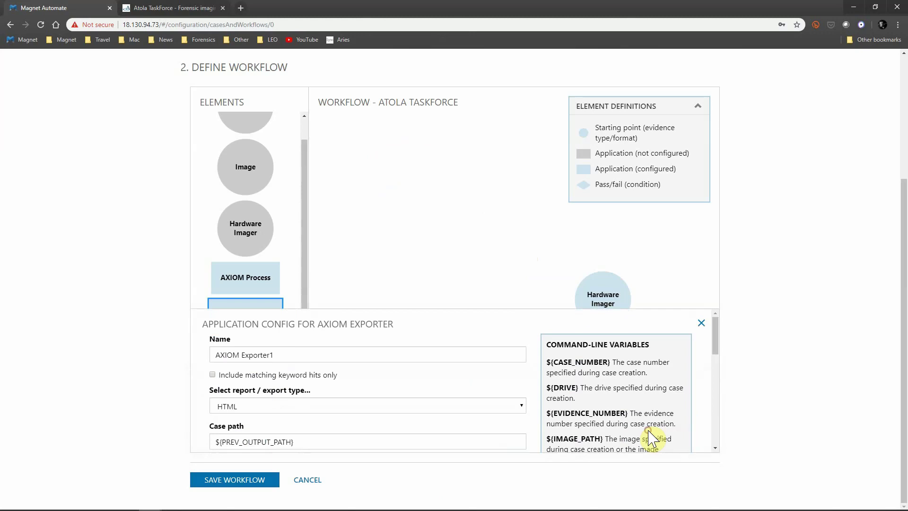
left_click(252, 356)
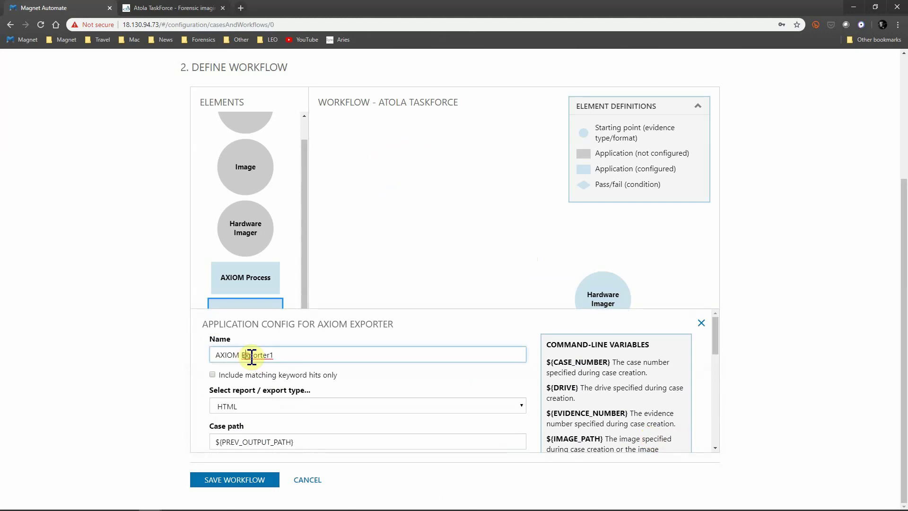
left_click(213, 376)
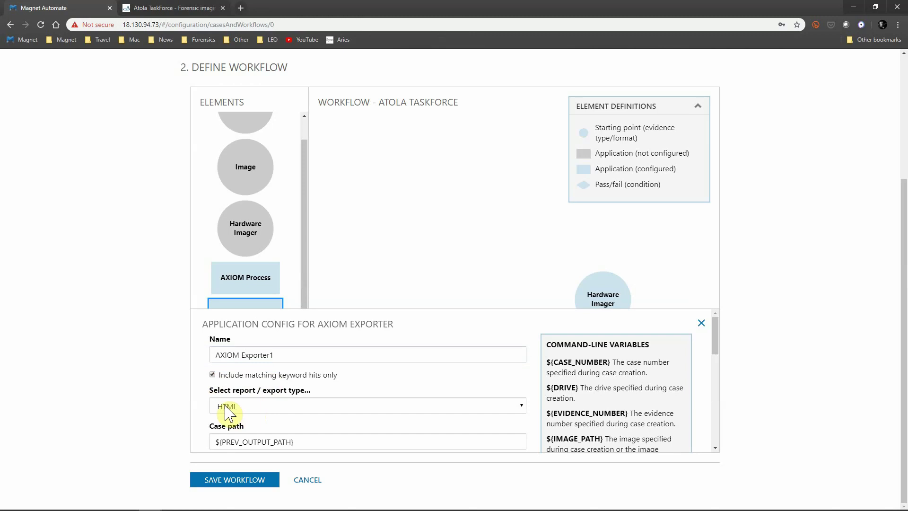
left_click(260, 407)
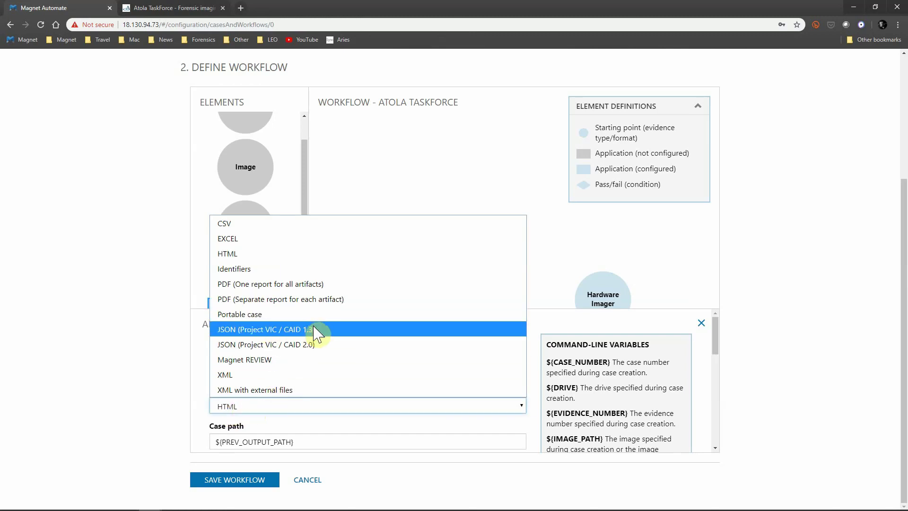
left_click(308, 286)
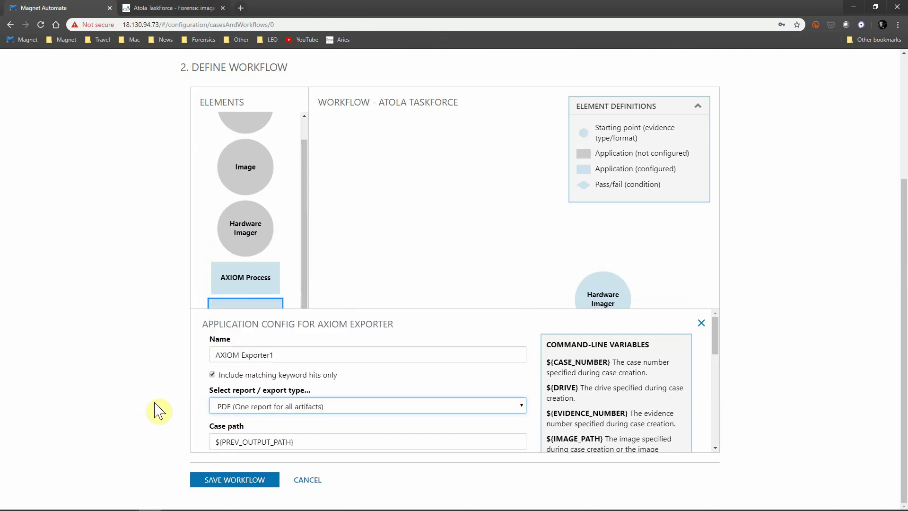
left_click_drag(714, 344, 715, 412)
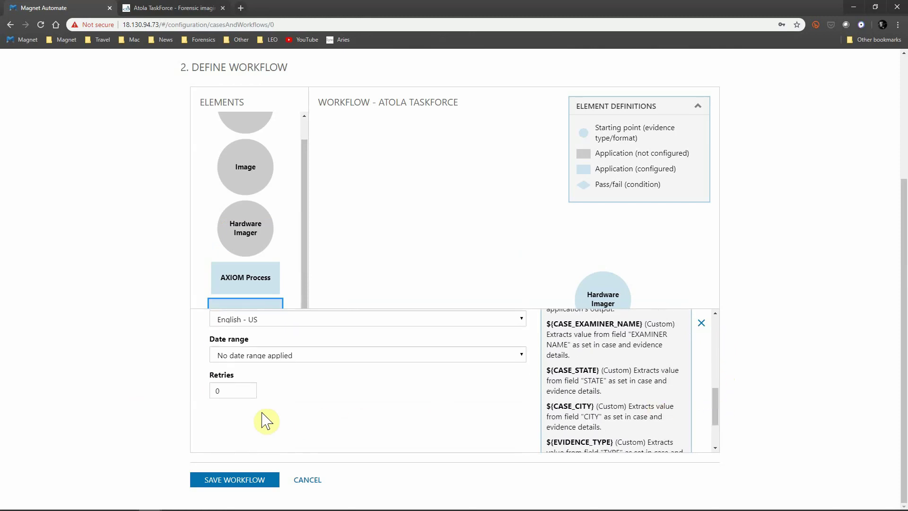
left_click_drag(232, 389, 156, 383)
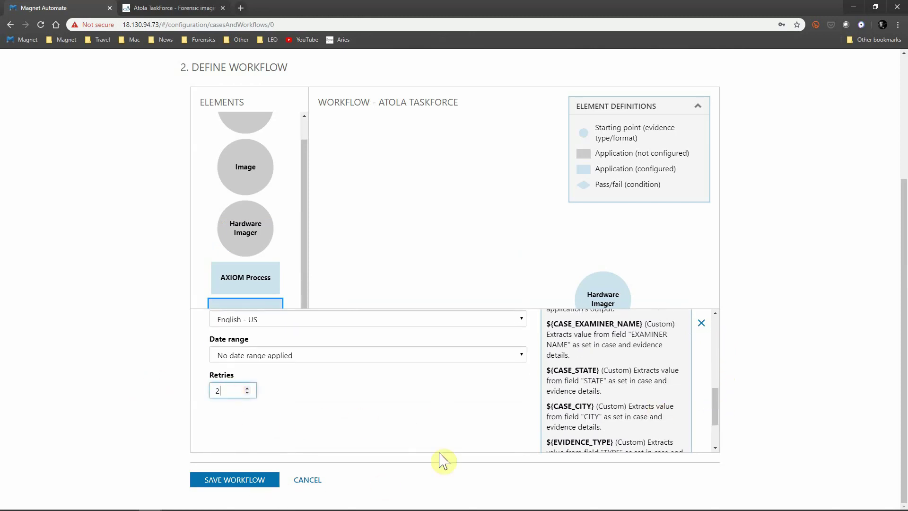
left_click(702, 323)
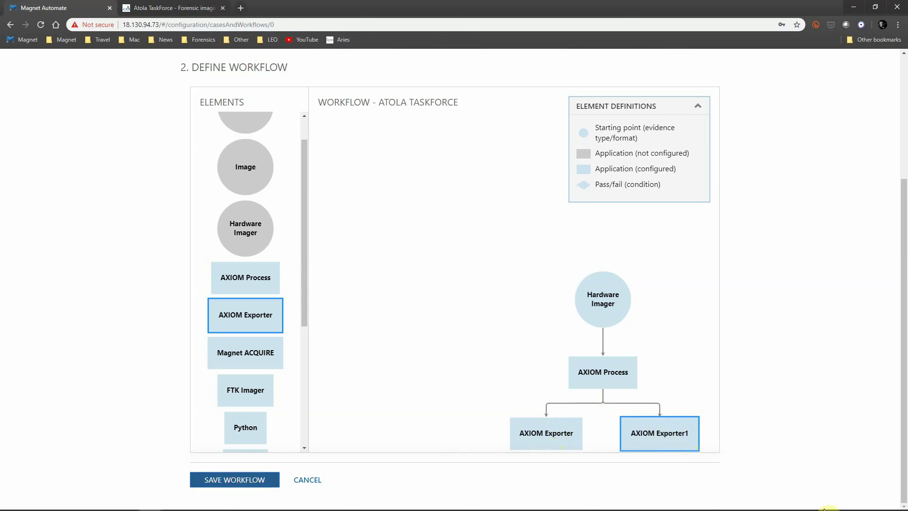
- Save the Atola Taskforce workflow and confirm it in the Cases and Workflows list
left_click(308, 479)
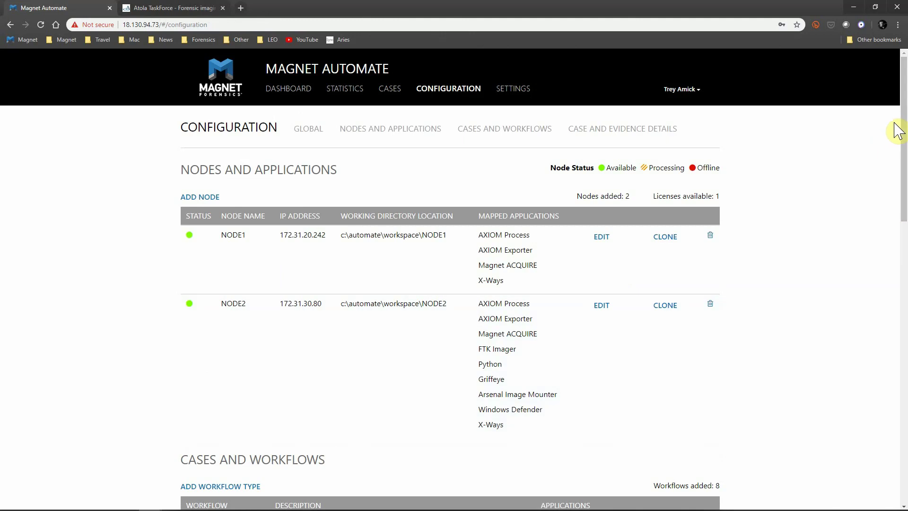
left_click_drag(903, 138, 905, 147)
scroll(479, 209, "down", 7)
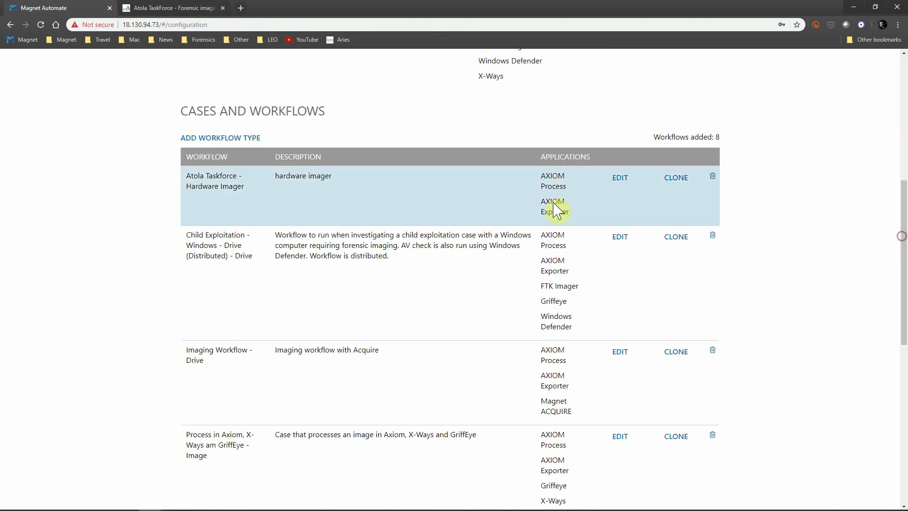